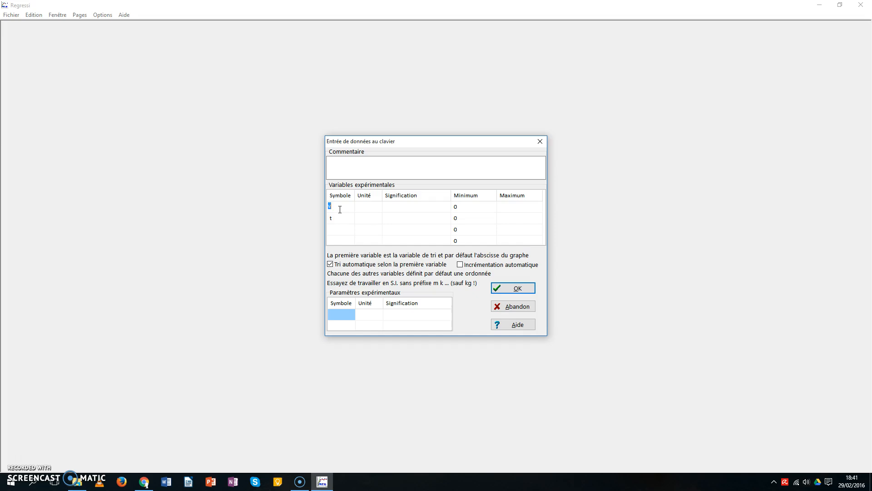
Define experimental variables t in jour and v in km/s, and enter the data points (0; 0) and (1,5; 5)
left_click(336, 218)
left_click(369, 209)
type("jour")
left_click(365, 223)
left_click(408, 221)
left_click(527, 291)
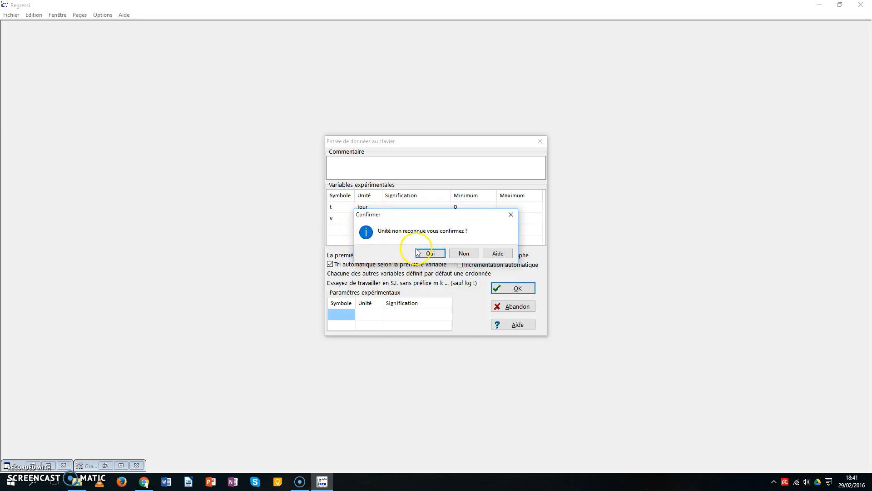
left_click(429, 253)
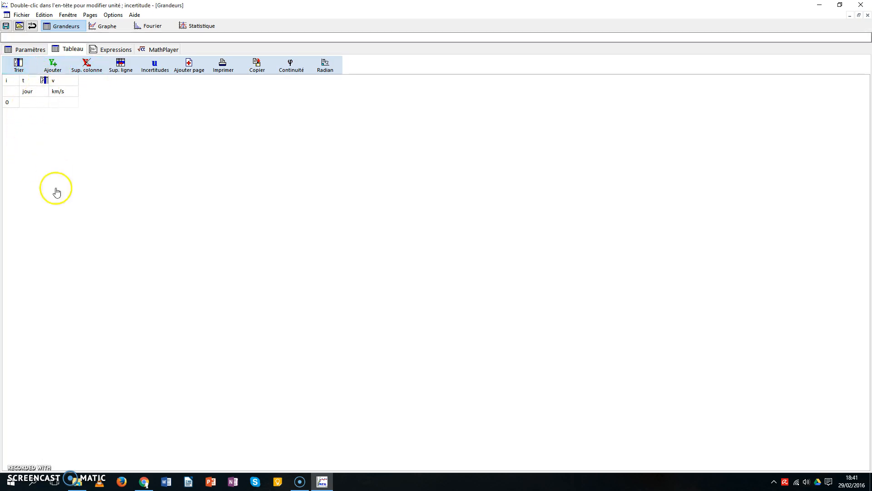
left_click(26, 102)
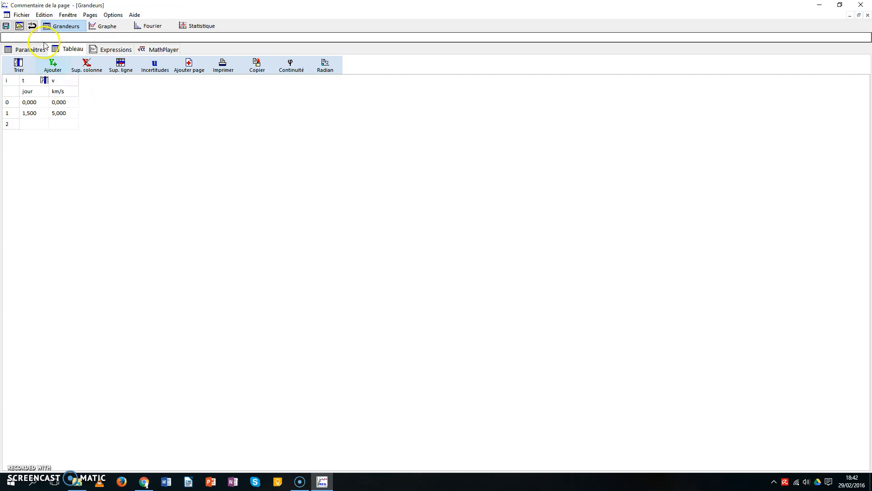
Open the recent file Modélisation.rw3 without saving the current data
left_click(21, 15)
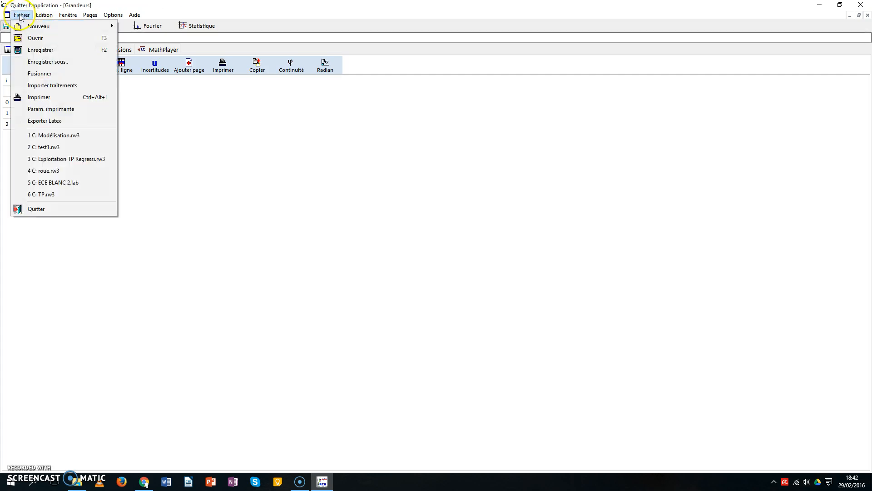
left_click(58, 137)
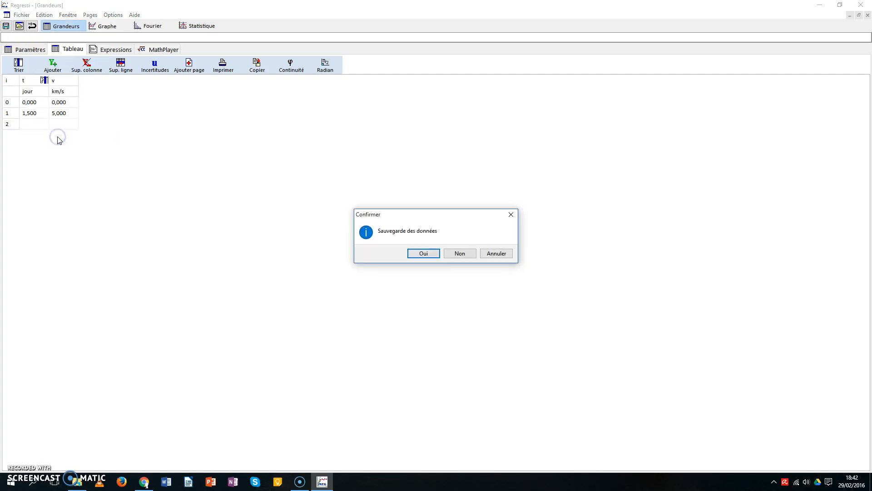
left_click(461, 254)
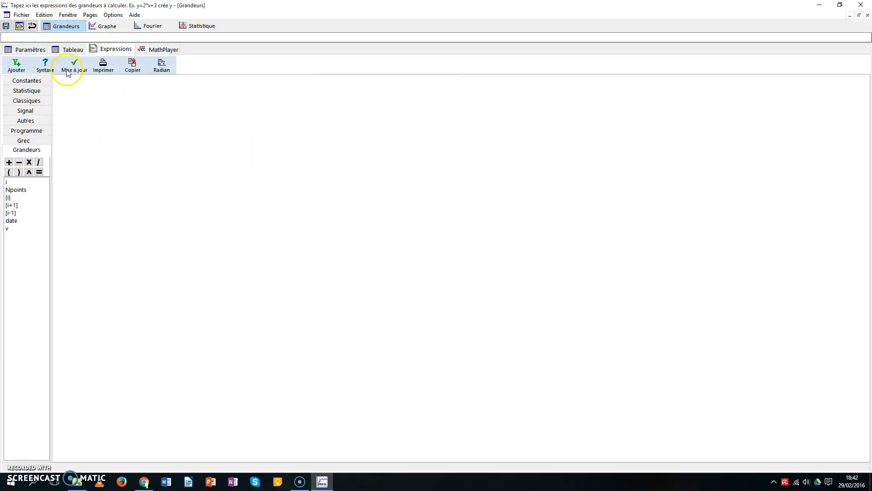
Show the table of date and v values, and display the graph of v against date
left_click(69, 51)
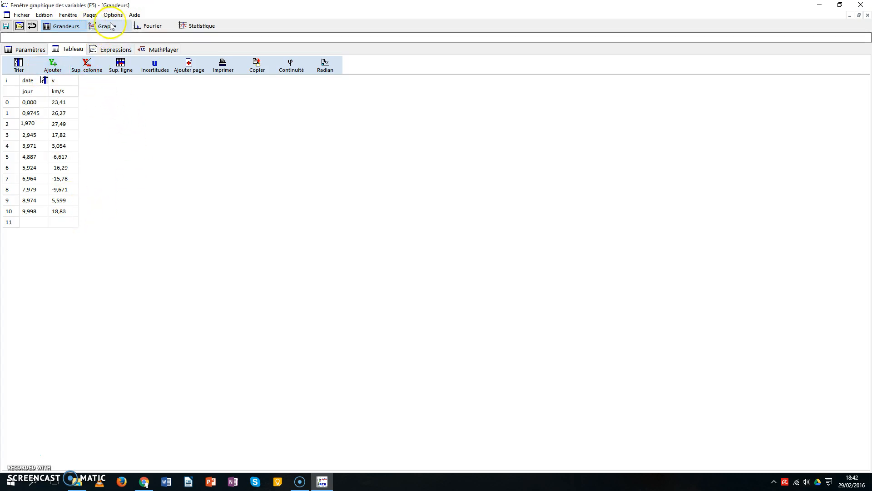
left_click(126, 27)
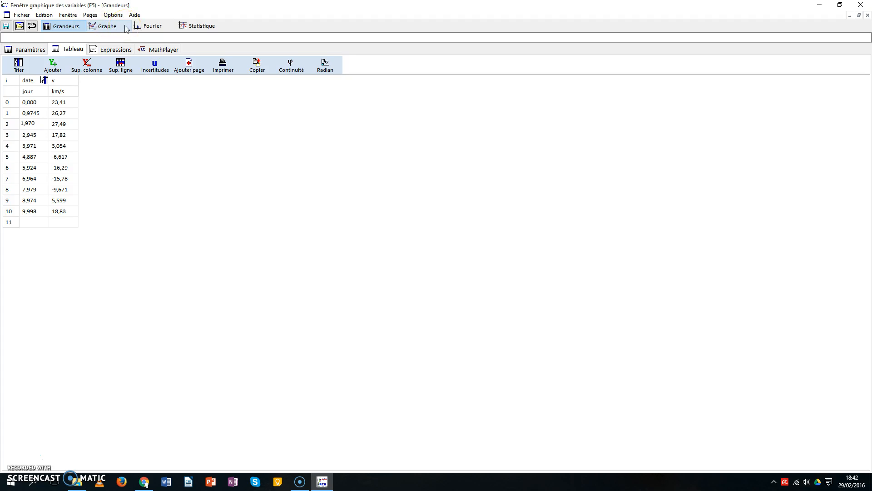
left_click(126, 27)
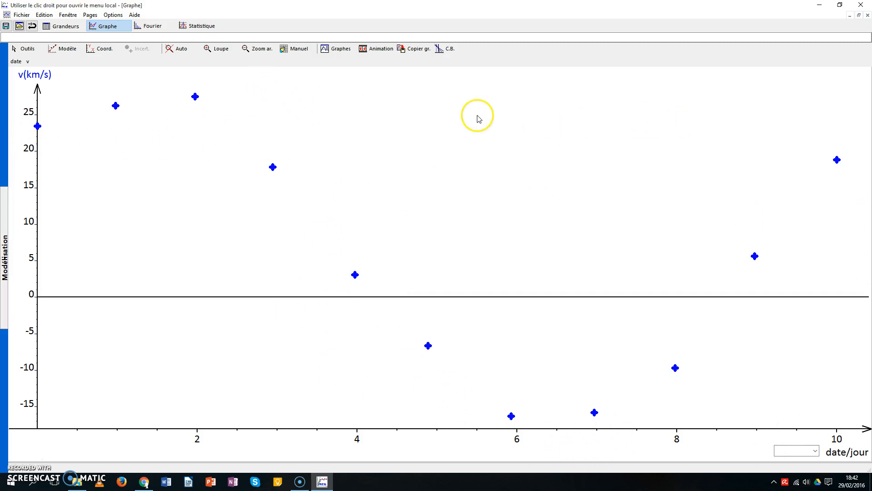
Add the text label "v=f(date)" to the graph and place it above the curve at about date 7, v 27 km/s
left_click(28, 51)
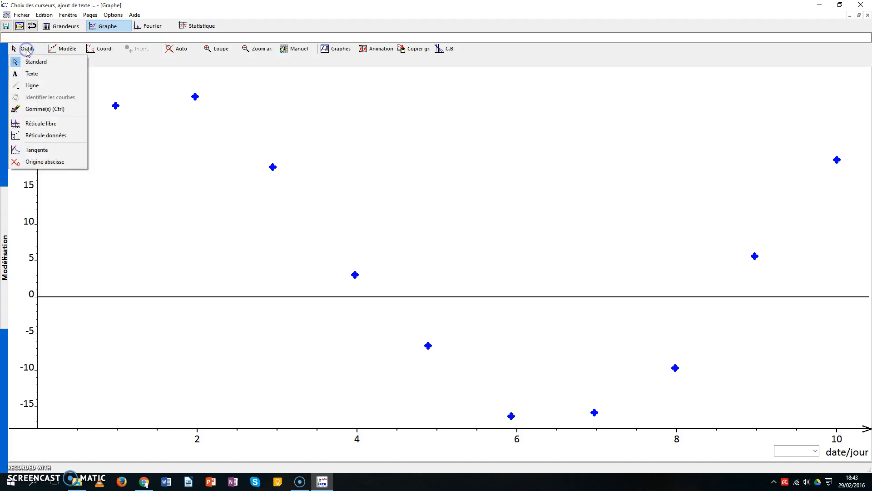
left_click(30, 50)
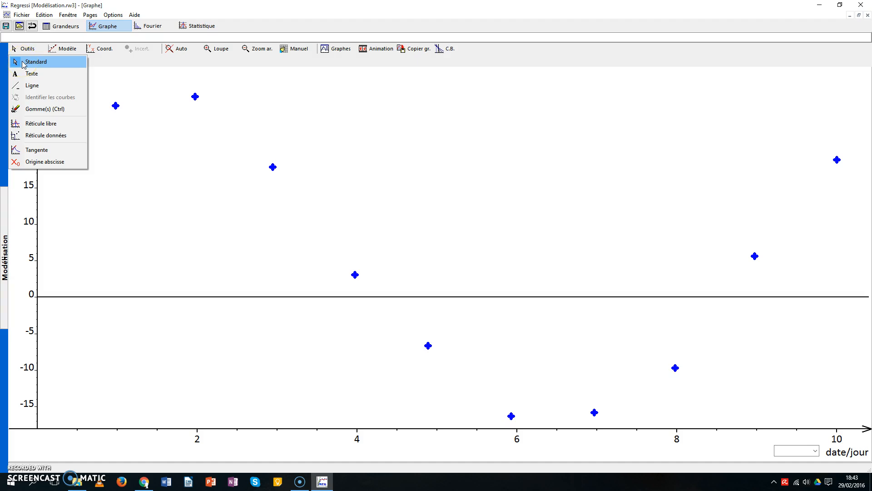
left_click(29, 73)
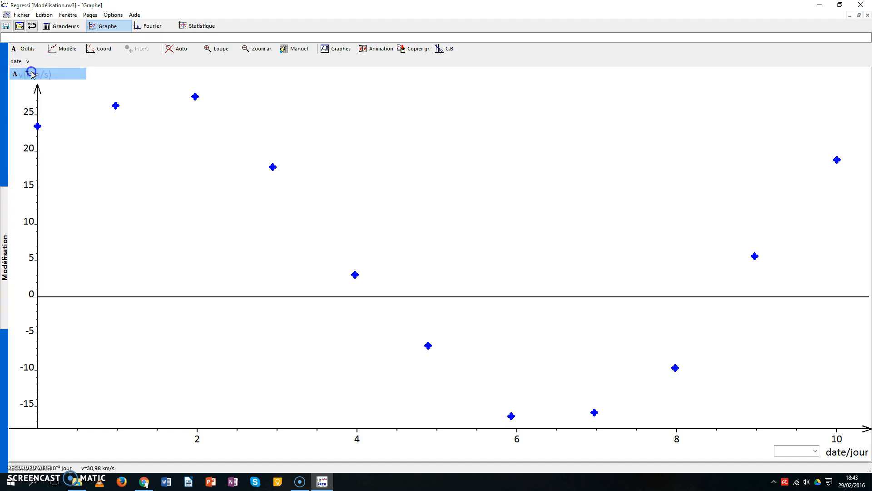
left_click(354, 97)
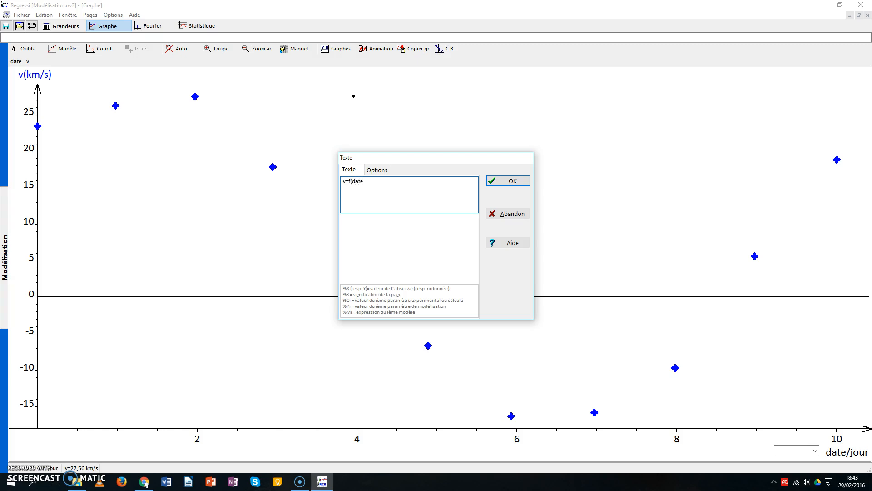
left_click(508, 181)
left_click_drag(365, 105, 604, 121)
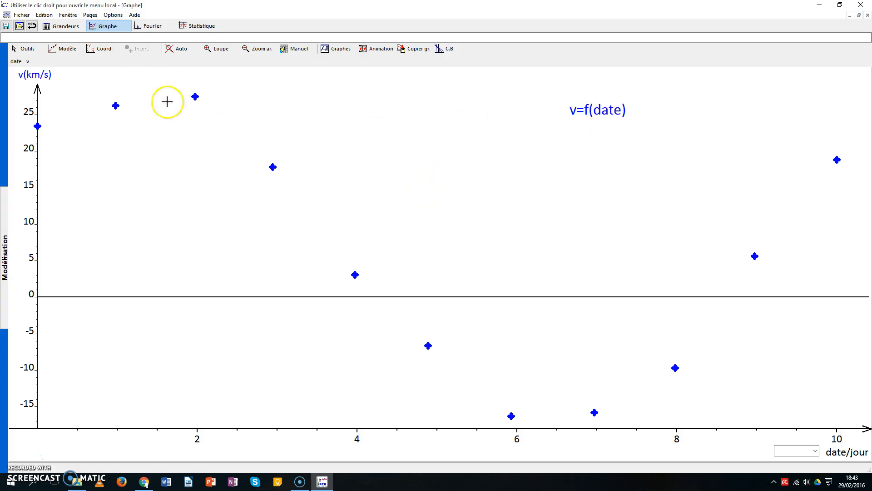
left_click_drag(586, 110, 606, 100)
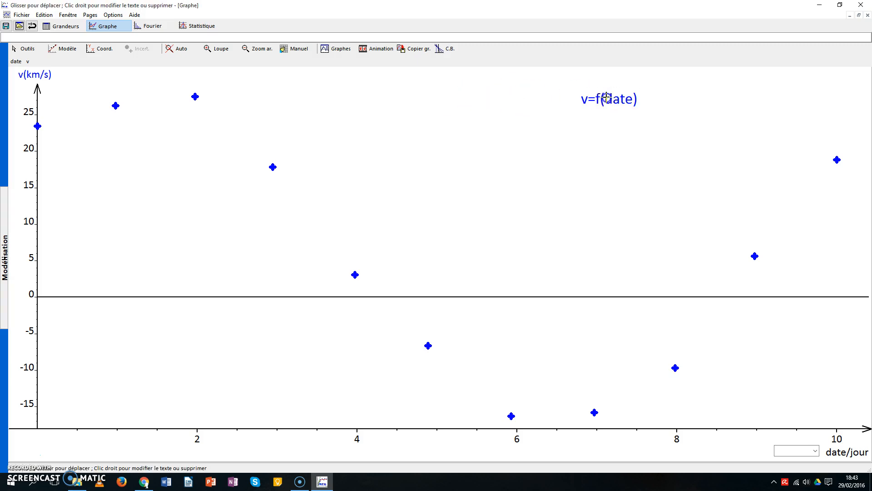
Draw a vertical line from the data point near date 3 down to the date axis
left_click(18, 48)
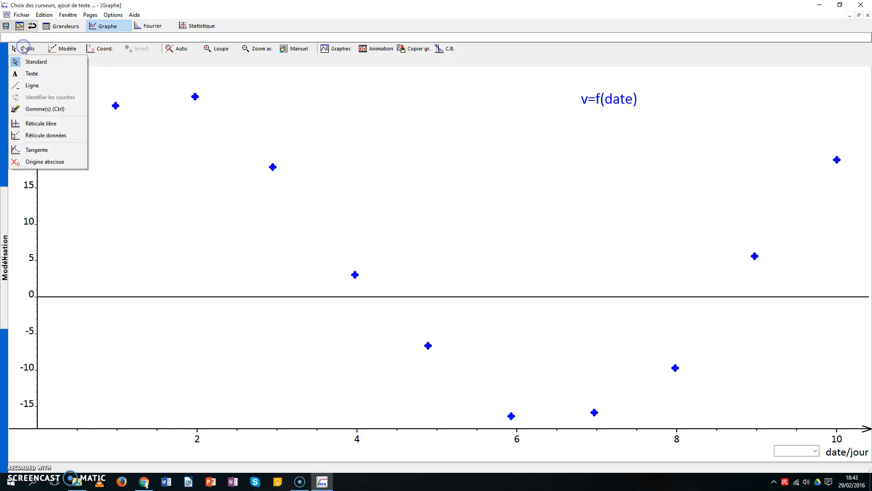
left_click(28, 85)
left_click_drag(273, 444, 272, 440)
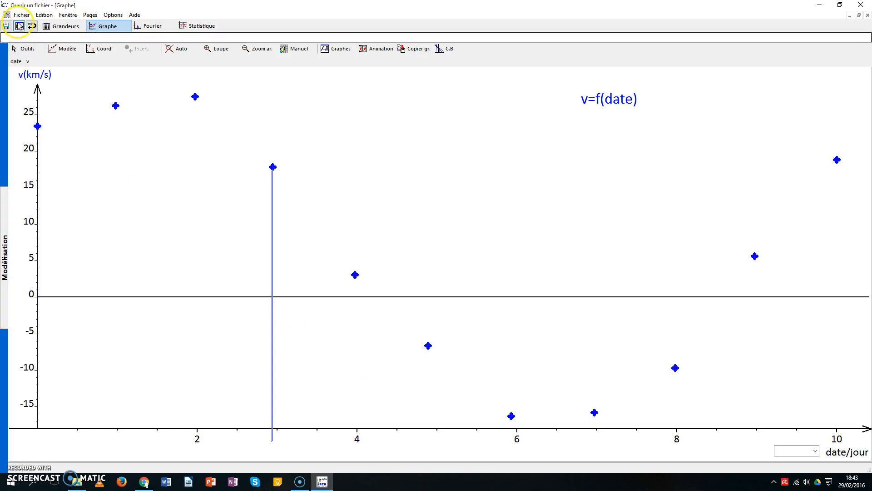
Erase the vertical line near date 3 with the eraser tool
left_click(27, 48)
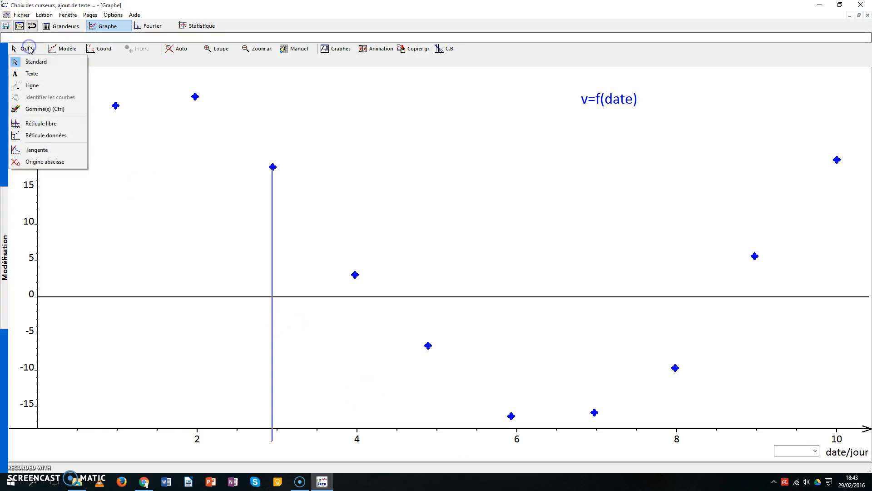
left_click(45, 109)
left_click(273, 207)
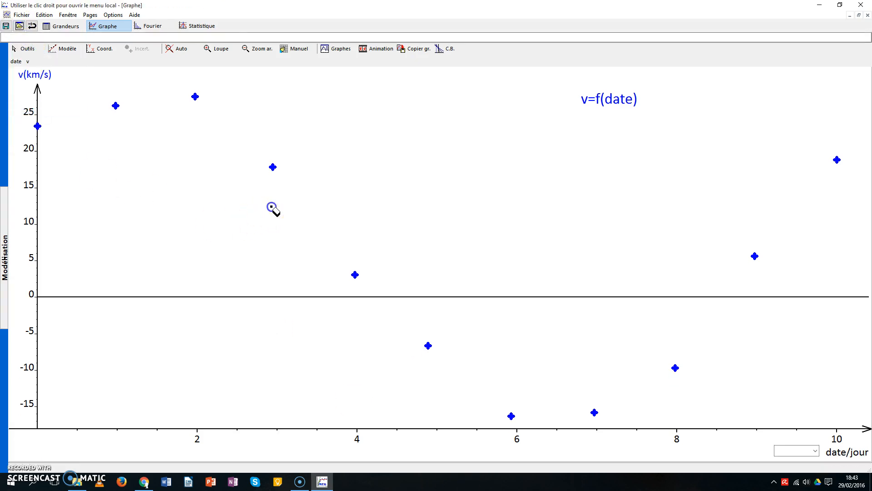
Read coordinates on the graph with the free crosshair (Réticule libre), and restore the standard cursor
left_click(27, 49)
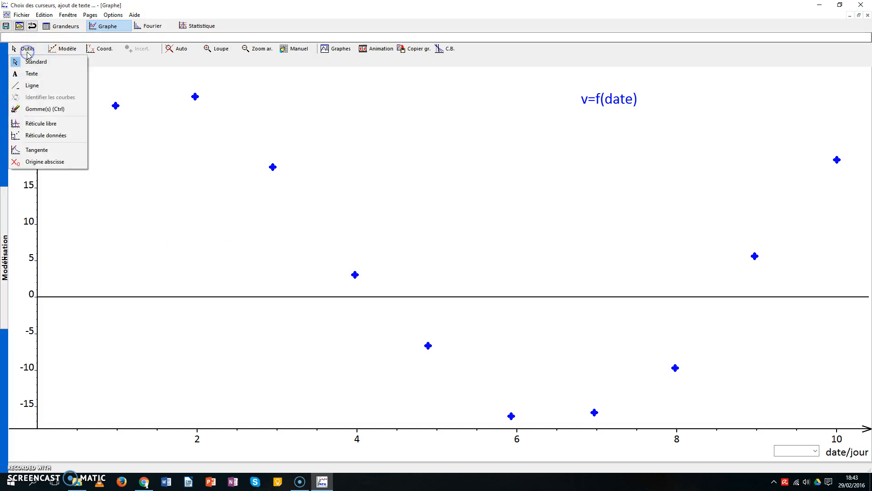
left_click(54, 124)
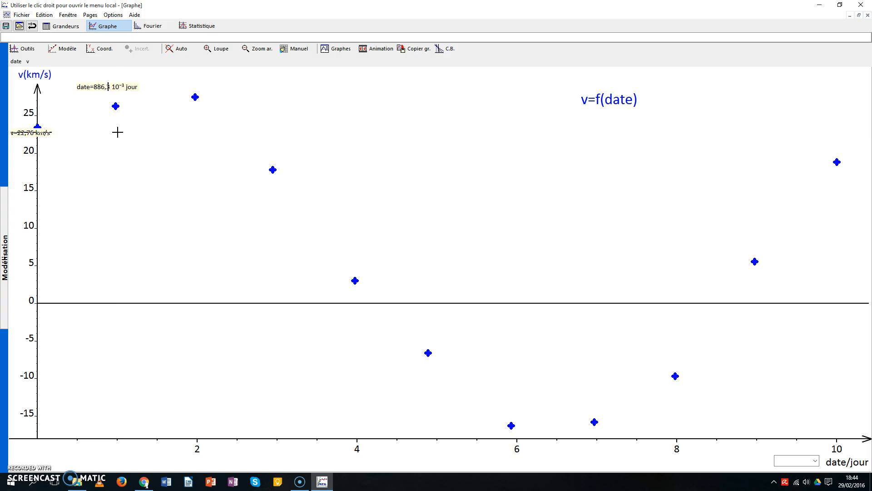
left_click(34, 53)
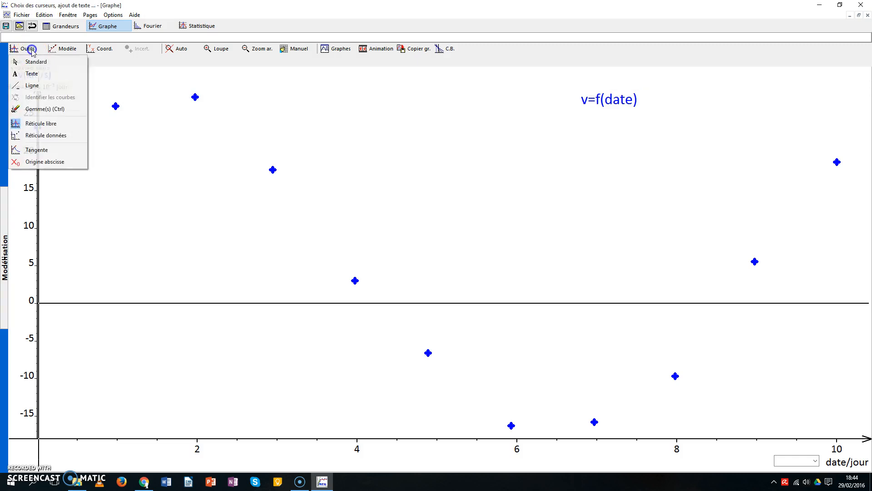
left_click(36, 64)
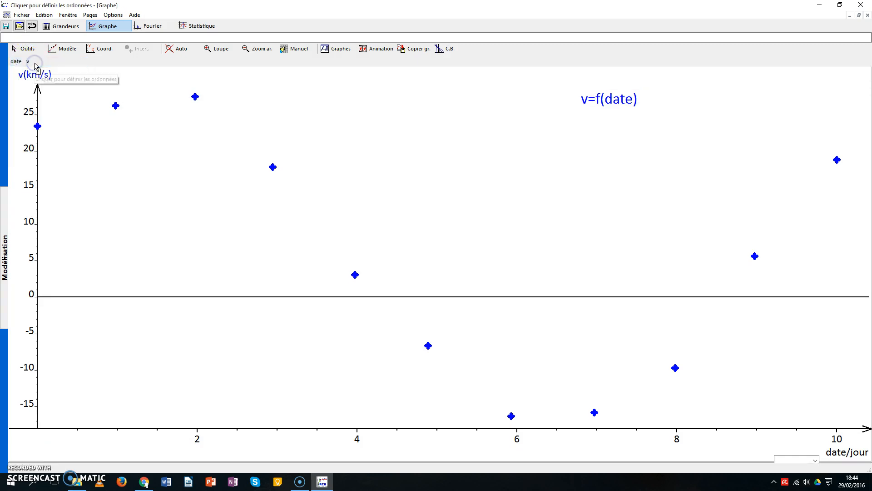
left_click(23, 49)
left_click(25, 63)
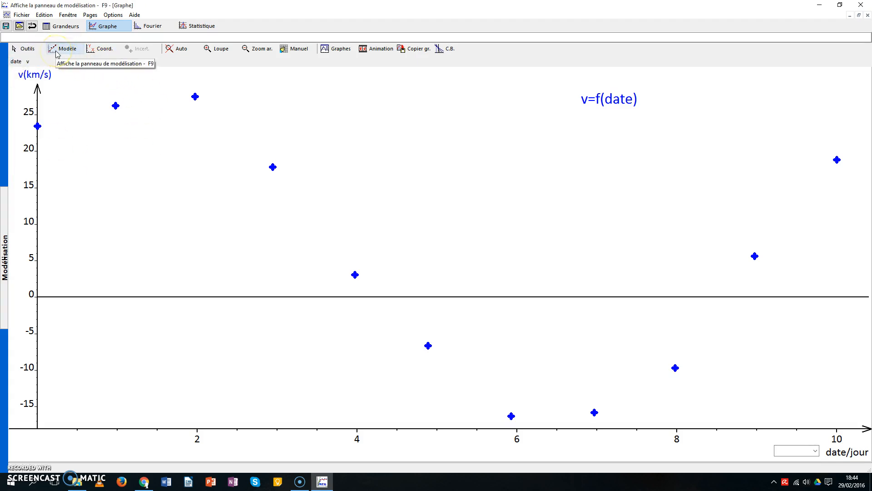
Swap the graph's coordinates so that v is the abscissa and date is the ordinate
left_click(96, 50)
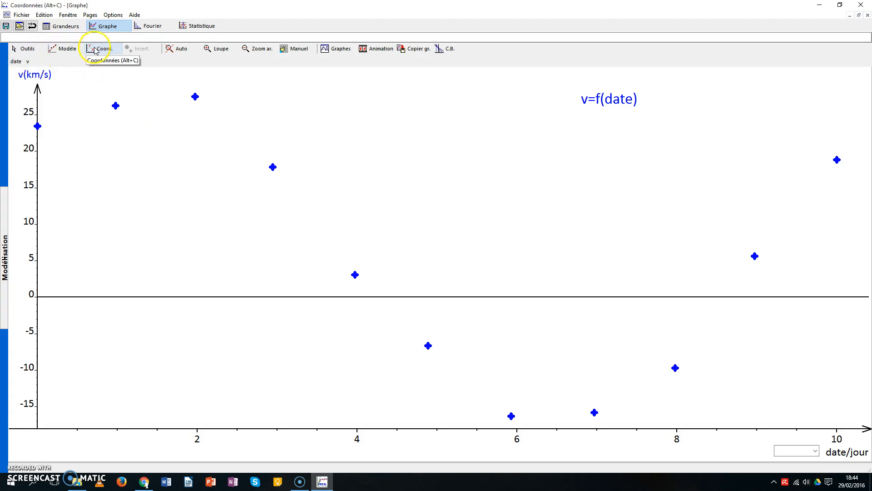
left_click(104, 51)
left_click(105, 50)
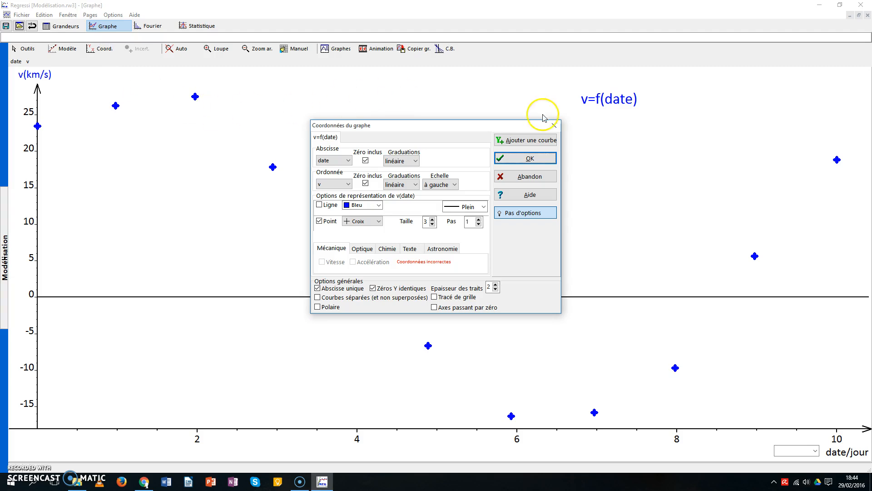
left_click_drag(413, 125, 430, 74)
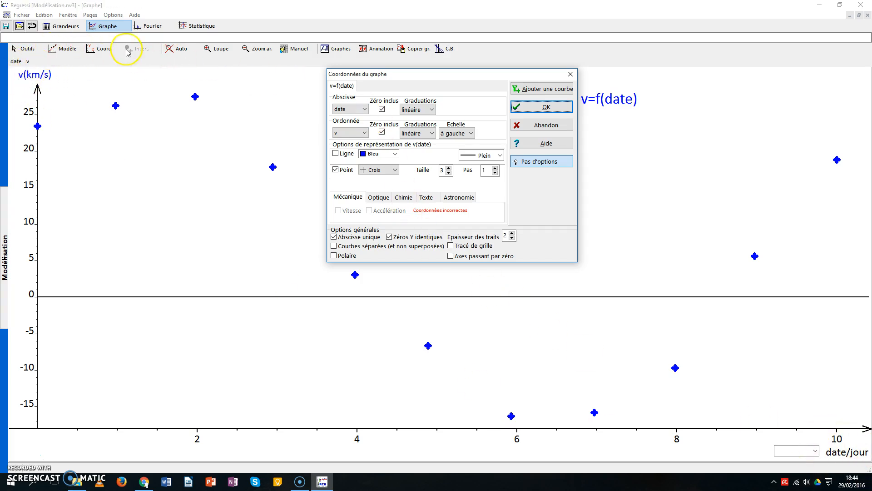
left_click(348, 109)
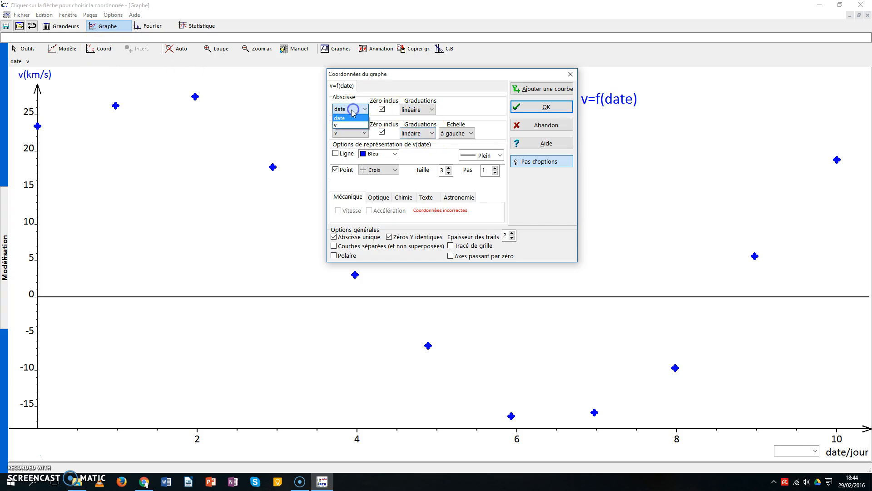
left_click(345, 125)
left_click(350, 133)
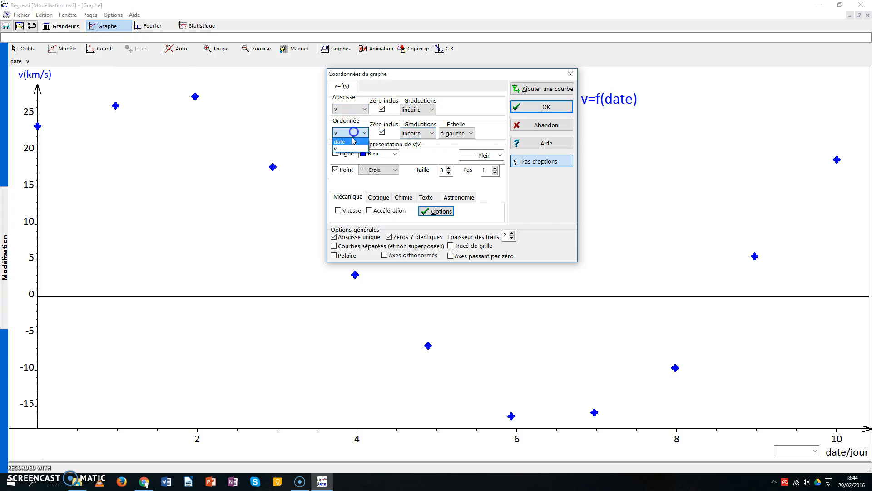
left_click(350, 144)
left_click(547, 105)
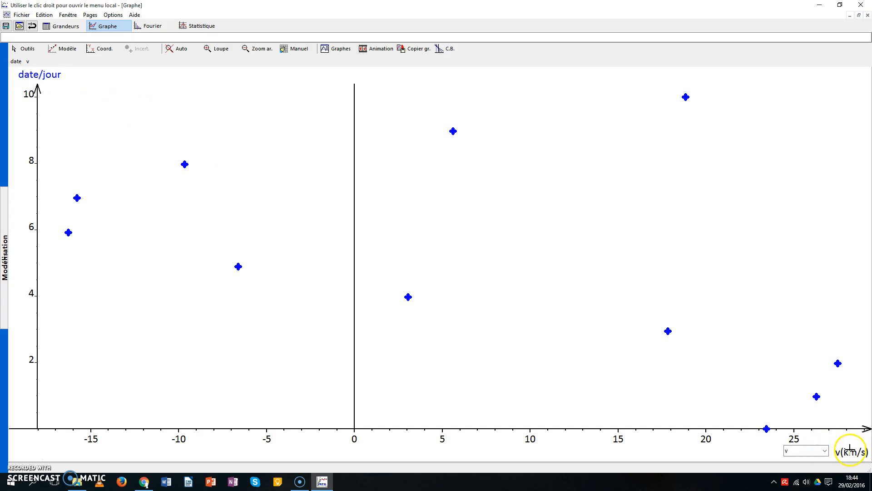
Set the graph's abscissa back to date and its ordinate back to v
left_click(102, 49)
left_click(361, 109)
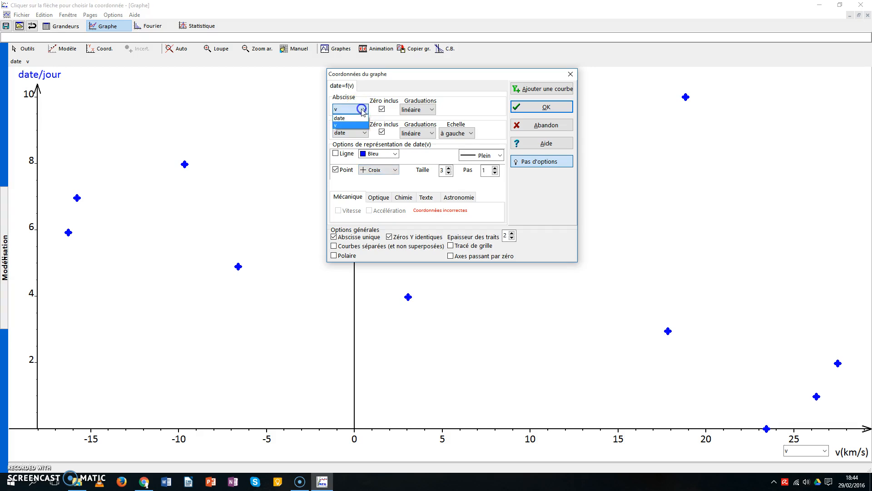
left_click(350, 115)
left_click(363, 132)
left_click(348, 146)
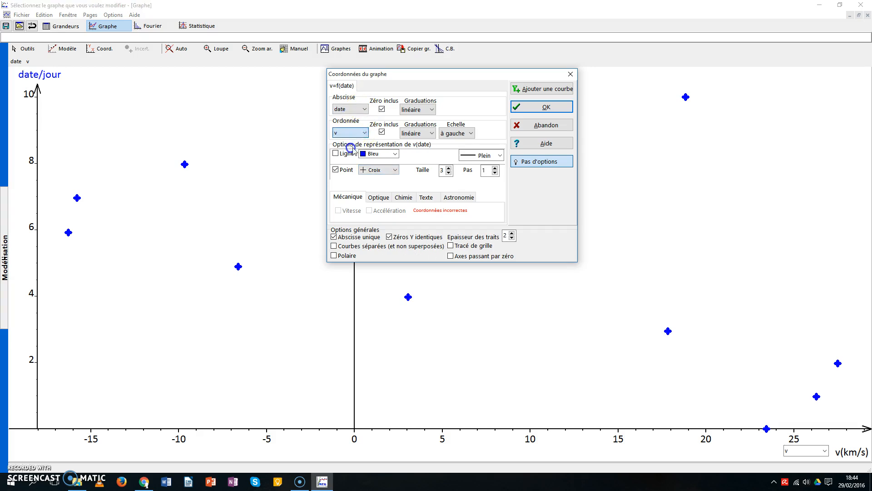
left_click(535, 108)
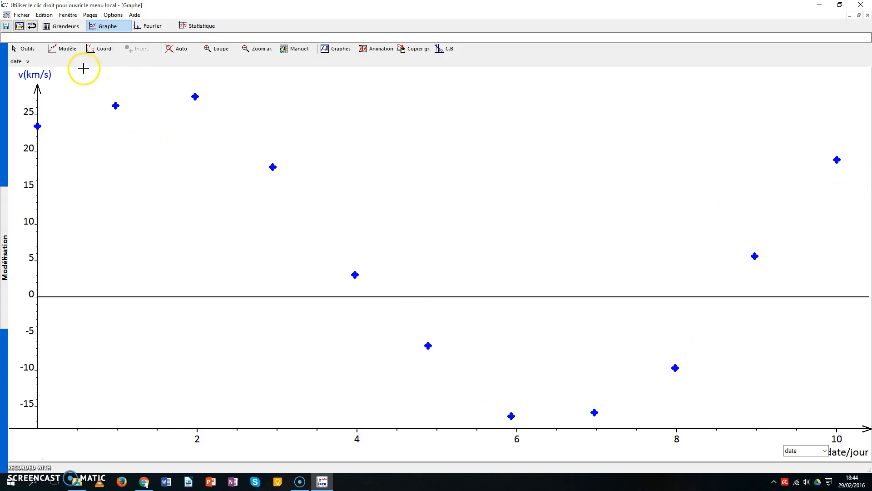
Turn on the line display for v(date), joining the points with solid blue segments
left_click(105, 49)
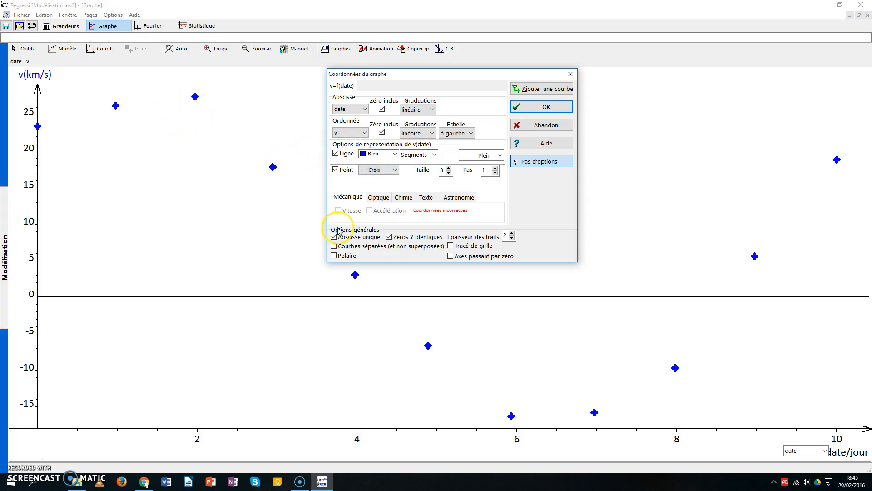
left_click(554, 108)
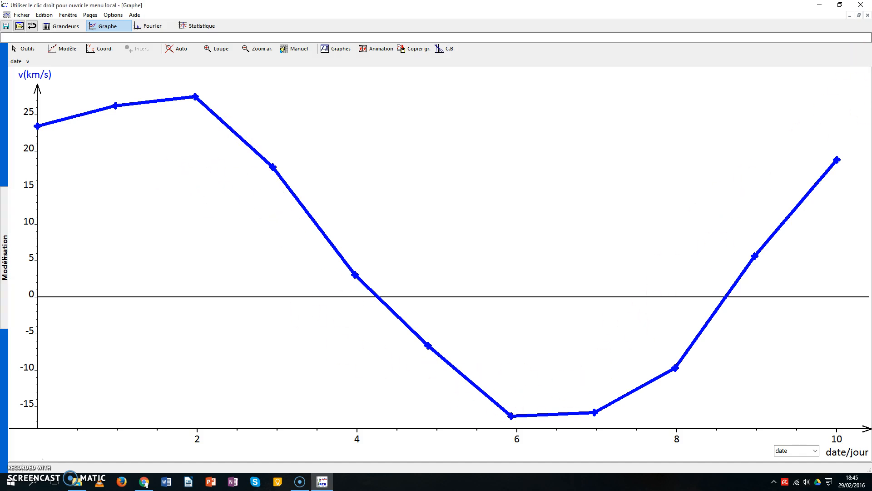
Change the line type of v(date) from segments to smoothing (Lissage) in the graph's coordinate options
left_click(104, 48)
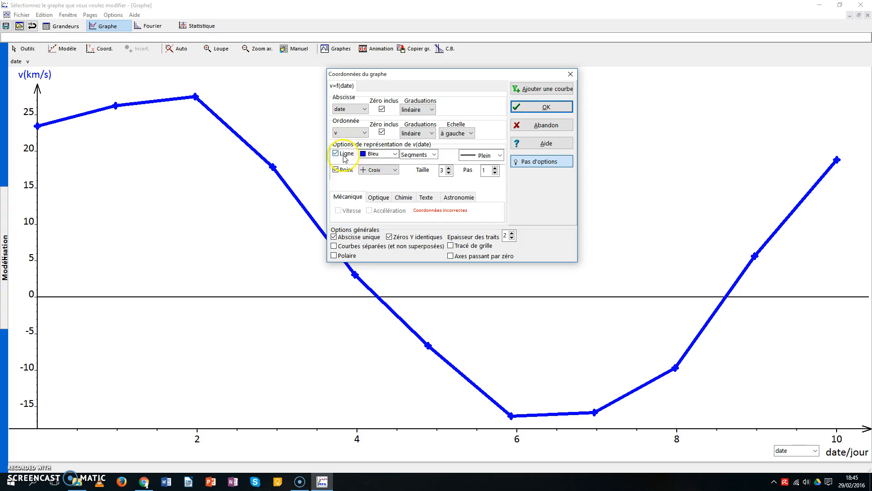
left_click(434, 155)
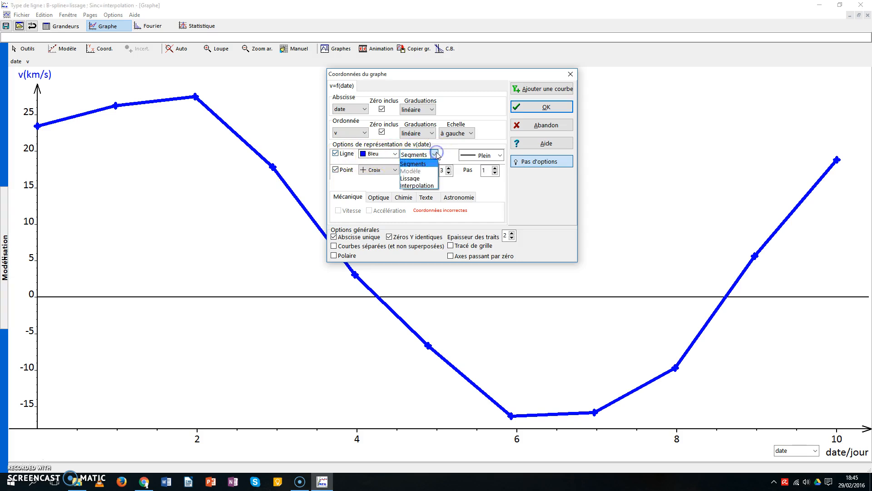
left_click(425, 178)
left_click(547, 106)
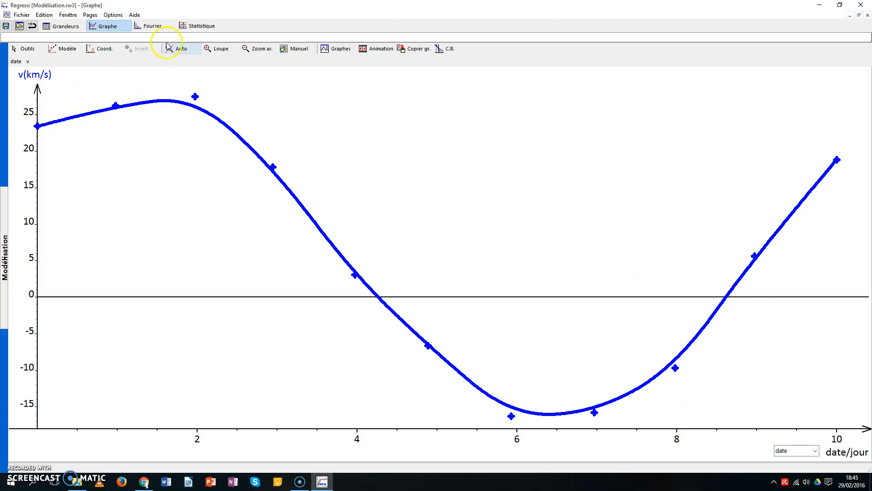
Magnify the curve's upper part between about 0.7 and 3.8 days with the Loupe, and restore the automatic scale
left_click(214, 49)
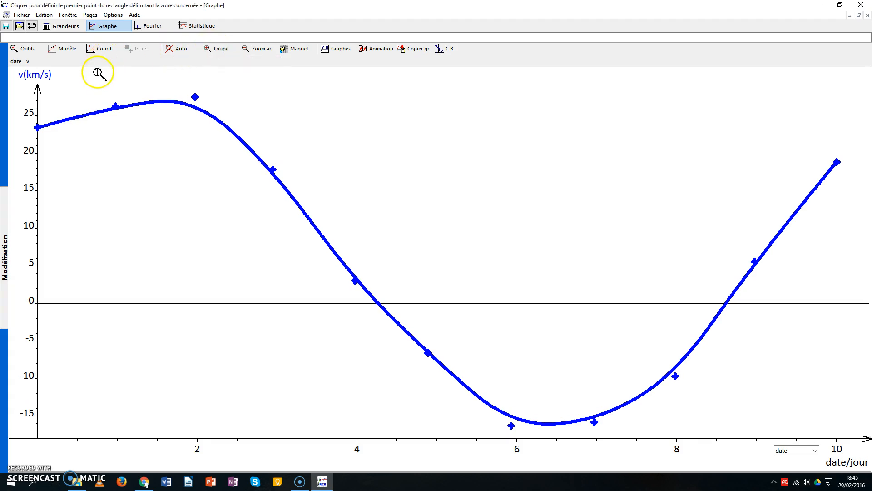
left_click(221, 49)
left_click_drag(92, 76, 342, 250)
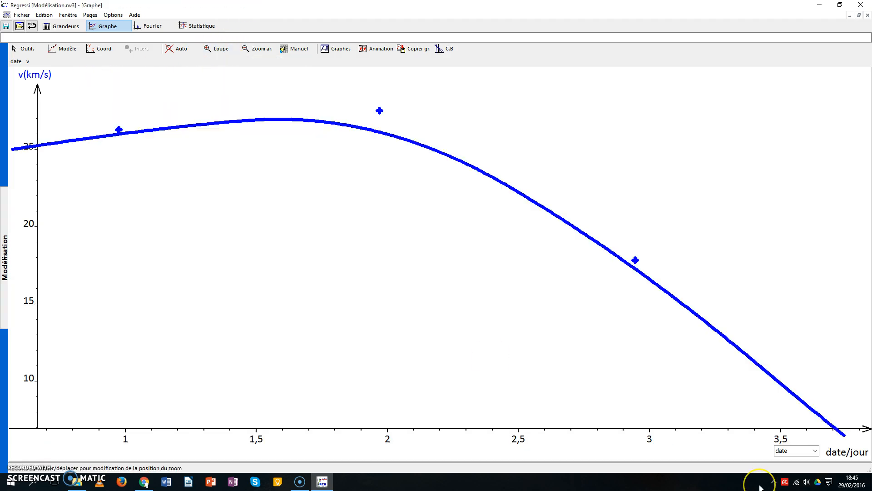
left_click(180, 49)
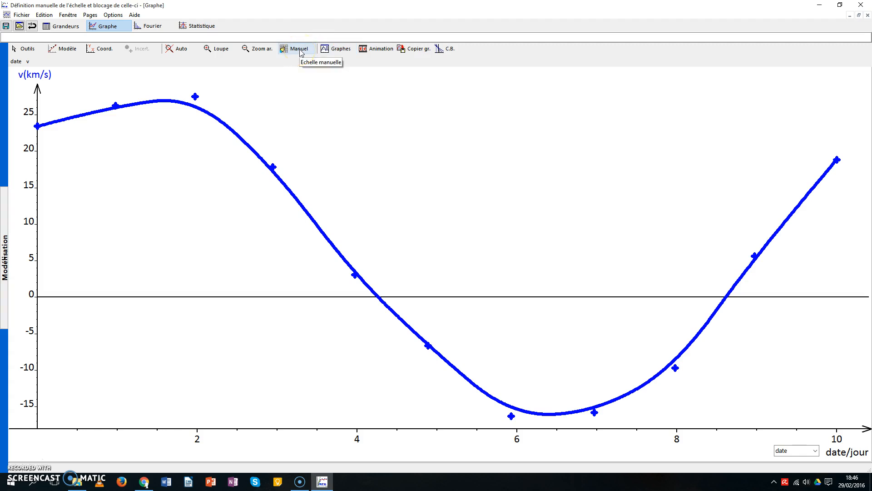
Try a manual, locked graph scale with a higher minimum for v, and return to the automatic scale
left_click(300, 52)
left_click_drag(390, 179, 526, 91)
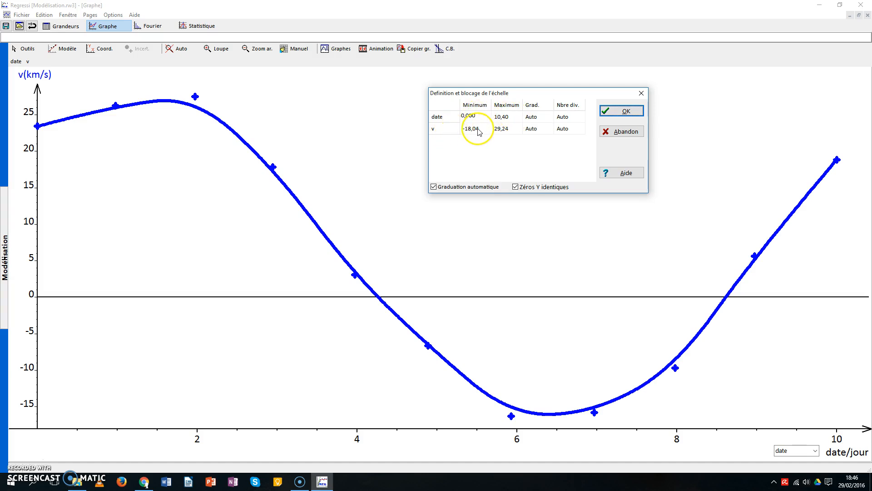
left_click(481, 130)
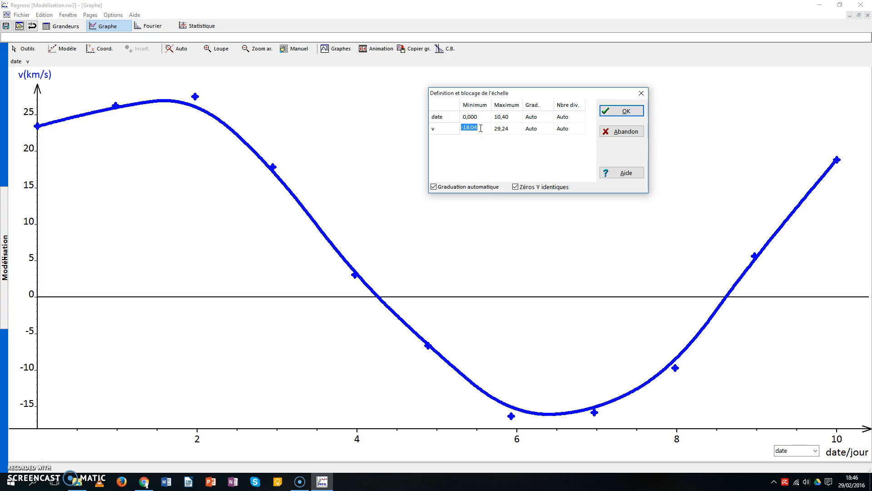
left_click(624, 111)
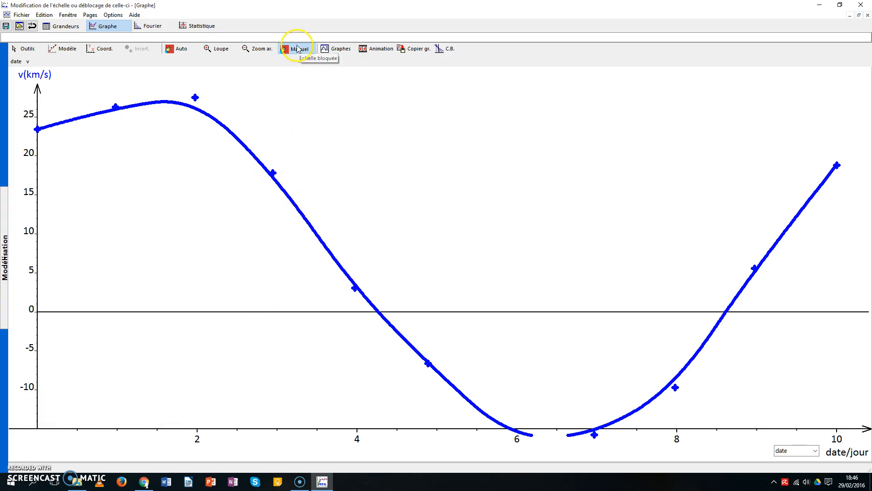
left_click(177, 51)
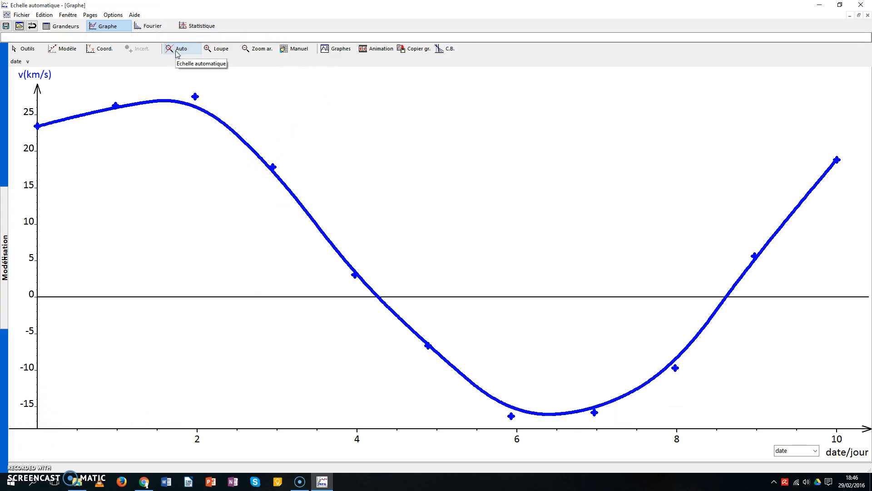